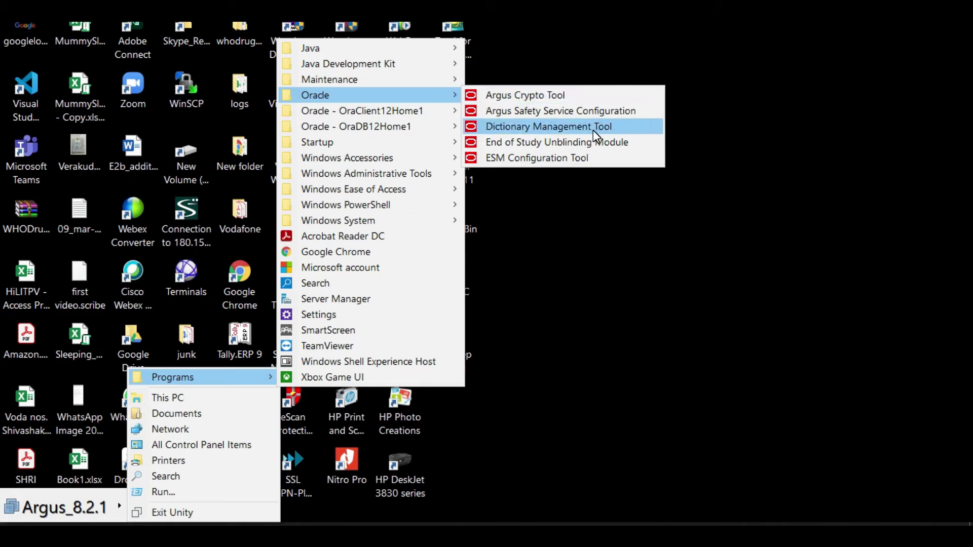
# Step: Launch the Dictionary Management Tool and connect the J Drug Loader to argus8x as user system
pyautogui.click(595, 126)
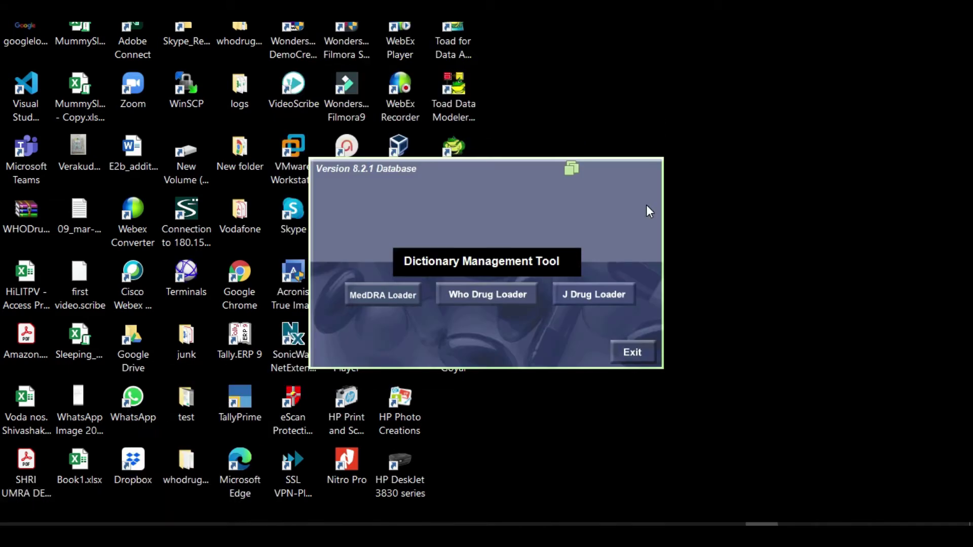
pyautogui.click(603, 298)
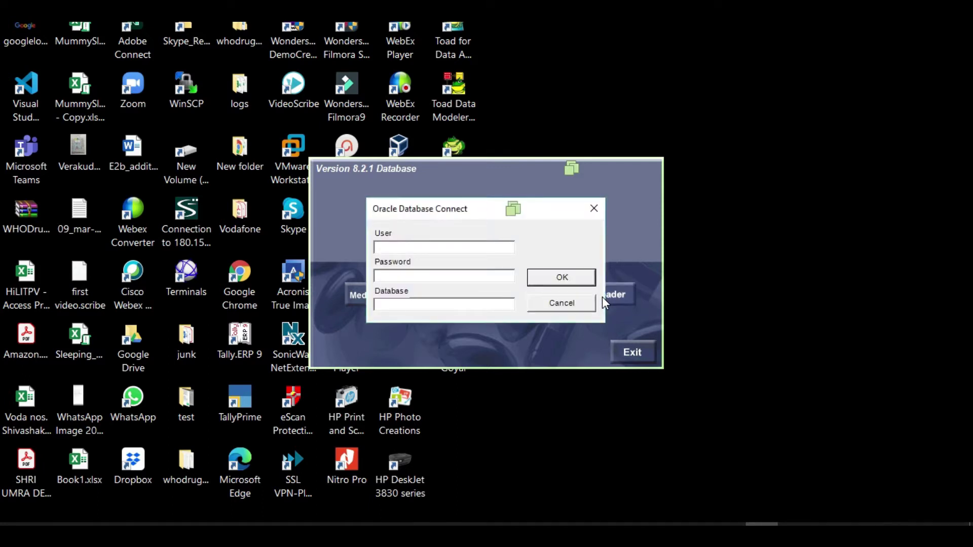
pyautogui.write('system')
pyautogui.press('Tab')
pyautogui.write('manager')
pyautogui.press('Tab')
pyautogui.write('argus8x')
pyautogui.click(558, 276)
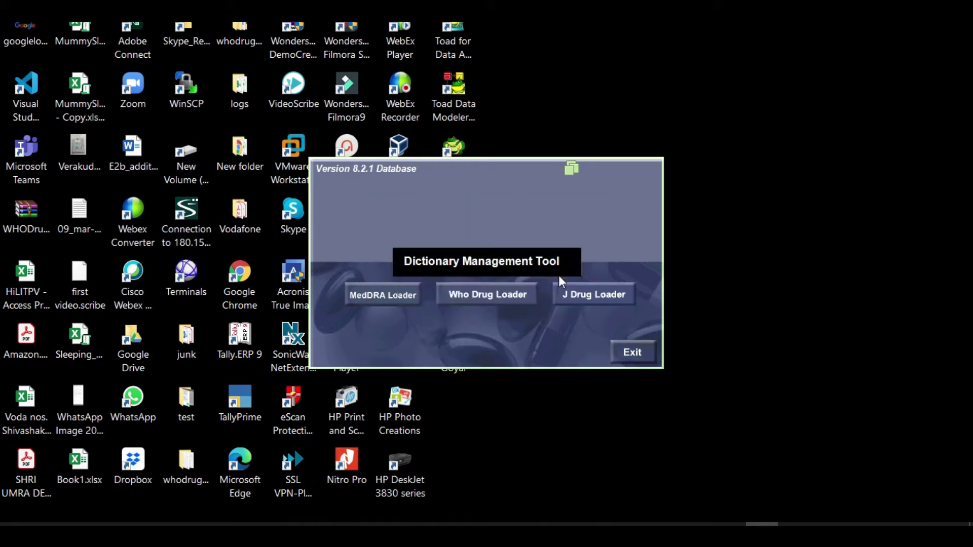
# Step: Set the J-Drug load to new tables and create database user jdrug with its password
pyautogui.click(561, 289)
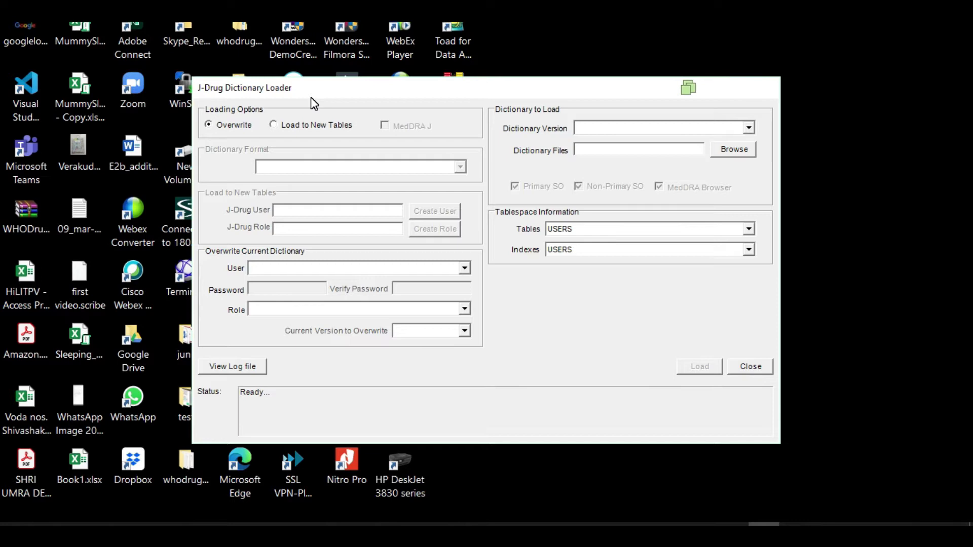
pyautogui.click(273, 125)
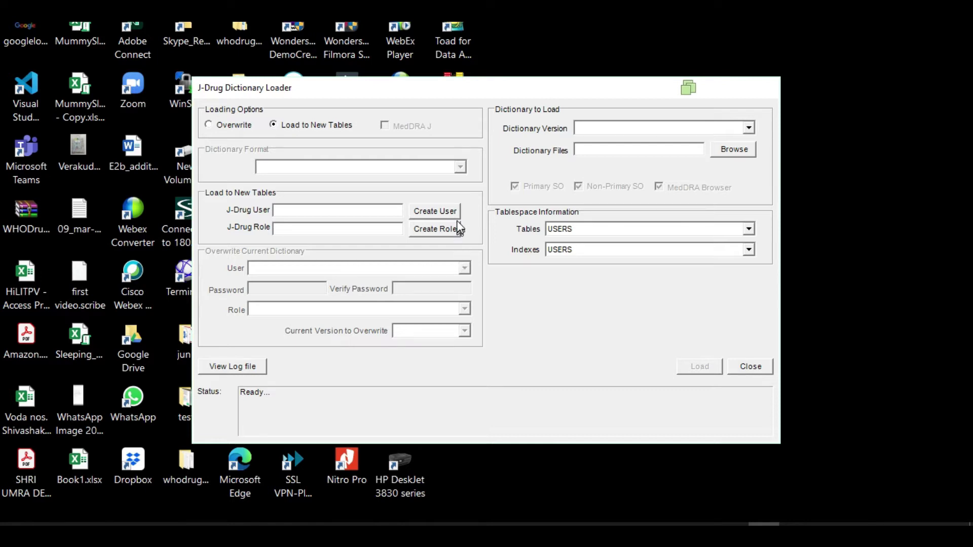
pyautogui.click(438, 209)
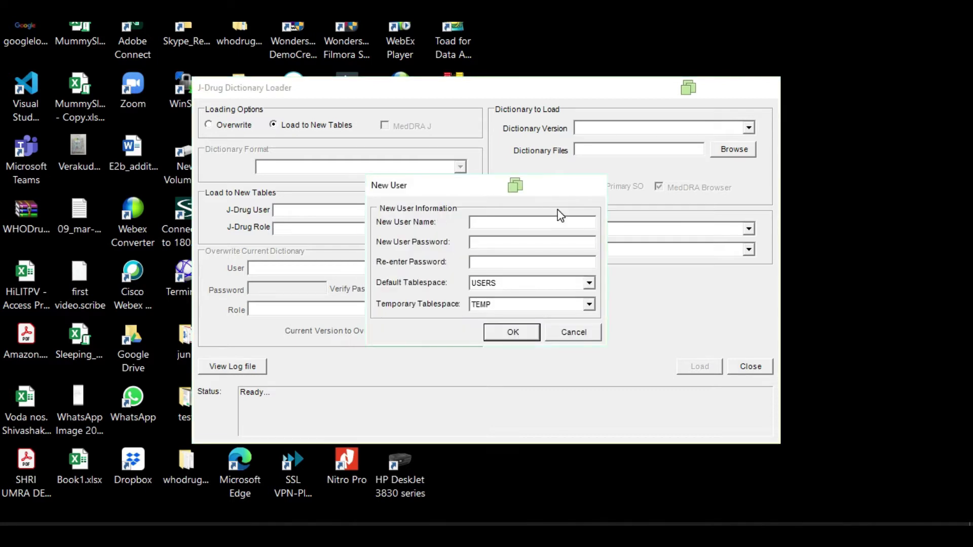
pyautogui.write('jdrug')
pyautogui.click(471, 242)
pyautogui.write('**************')
pyautogui.click(522, 337)
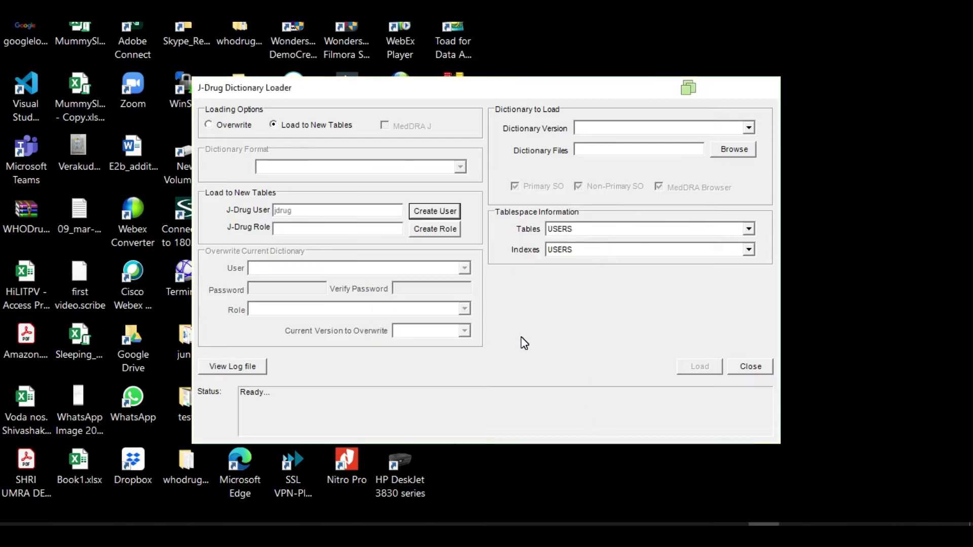
# Step: Create the JDRUGROLE role for the J-Drug load
pyautogui.click(439, 229)
pyautogui.write('JR')
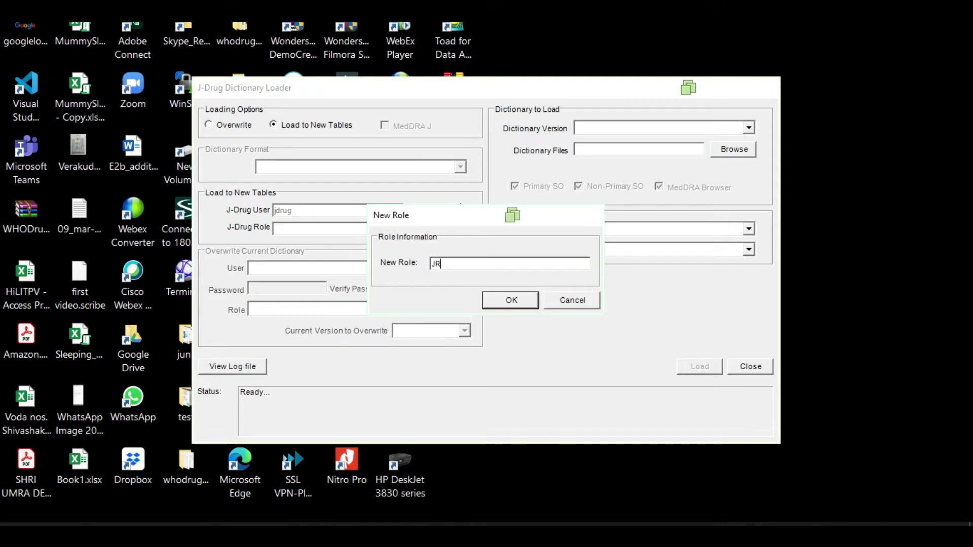
pyautogui.press('BackSpace')
pyautogui.write('DRUGROLE')
pyautogui.click(524, 302)
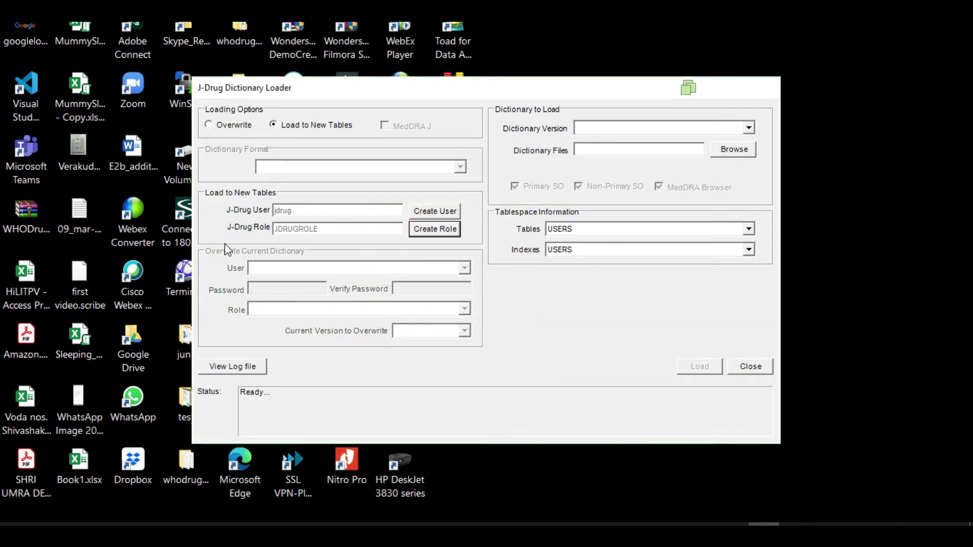
# Step: Select dictionary version 2015-APR and the Installer > Jdrug 2015 > ver20150422 files folder
pyautogui.click(749, 128)
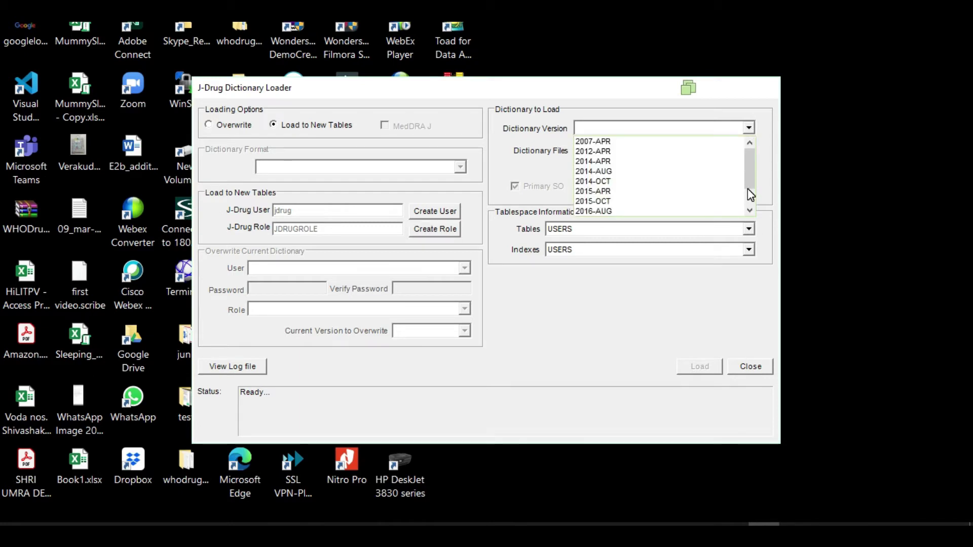
pyautogui.click(607, 192)
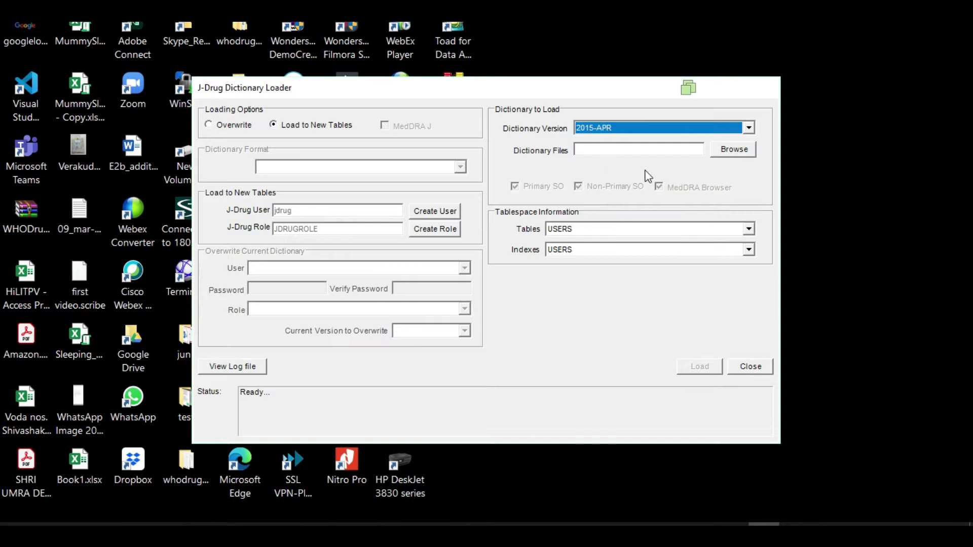
pyautogui.click(738, 153)
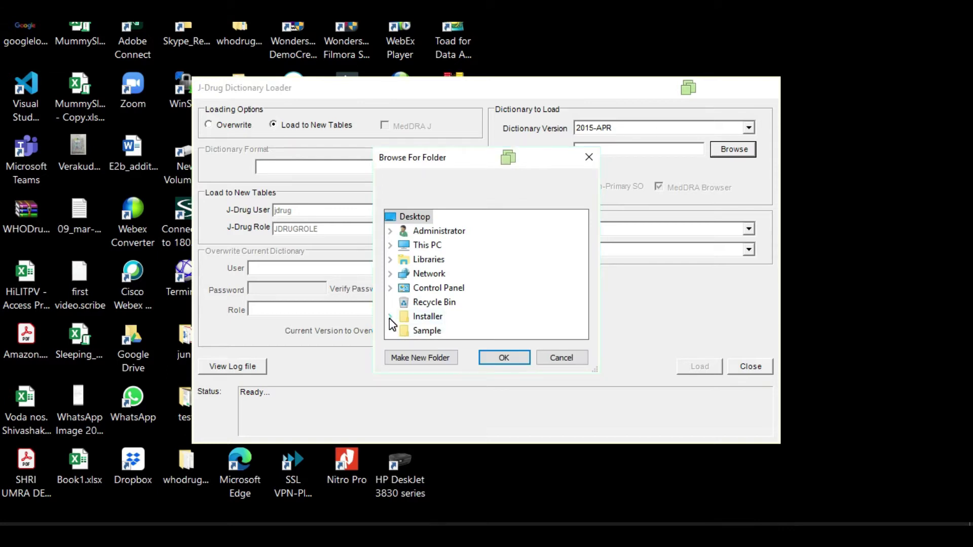
pyautogui.click(390, 317)
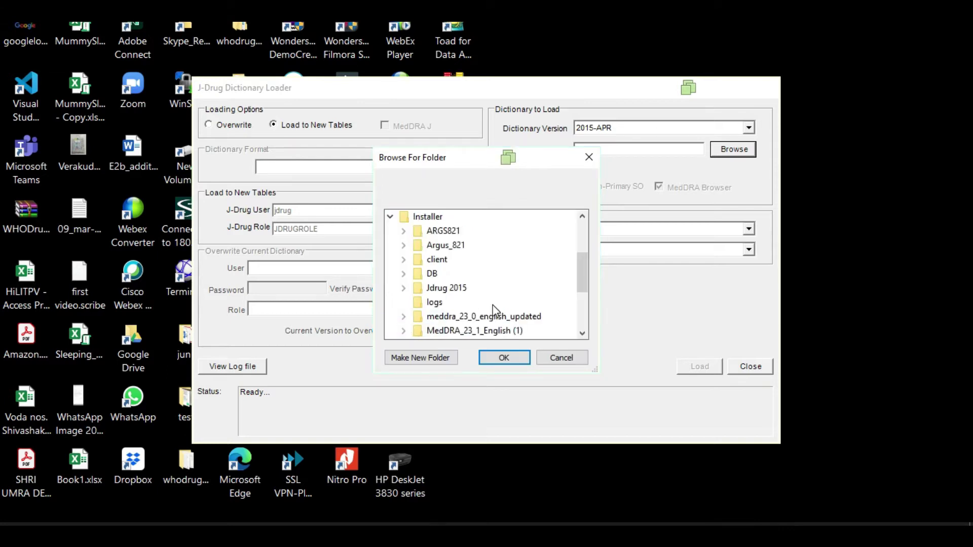
pyautogui.click(404, 288)
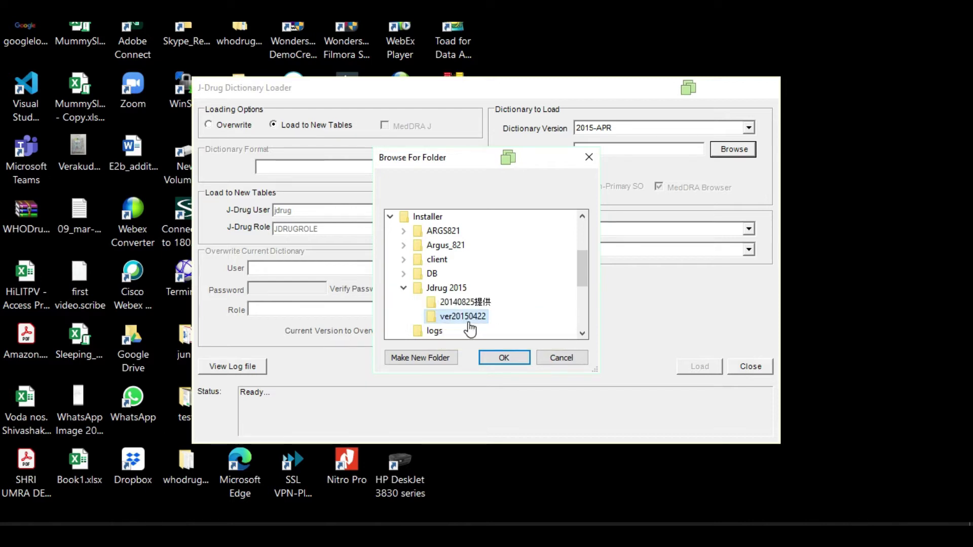
pyautogui.click(505, 357)
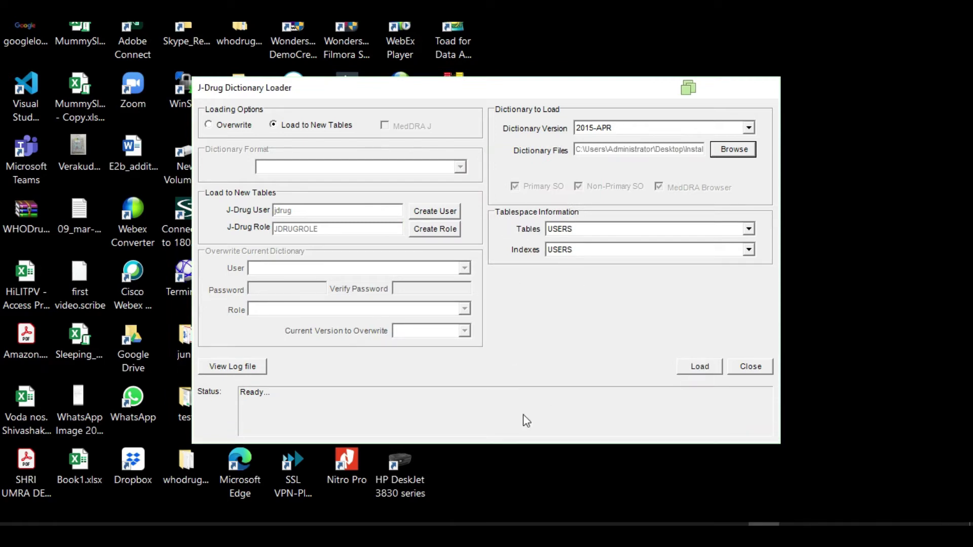
# Step: Run the 2015-APR J-Drug load, acknowledge its completion, and exit the tool
pyautogui.click(700, 367)
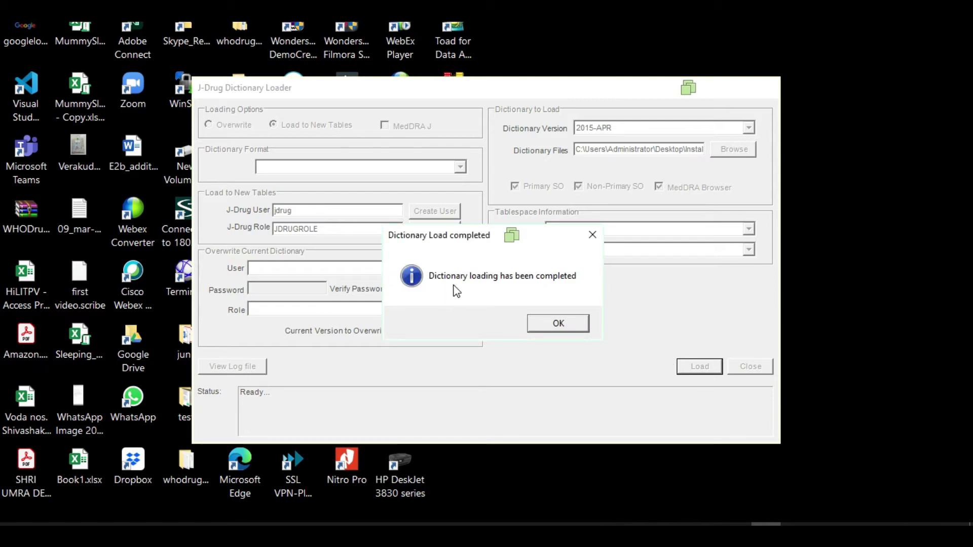
pyautogui.click(570, 325)
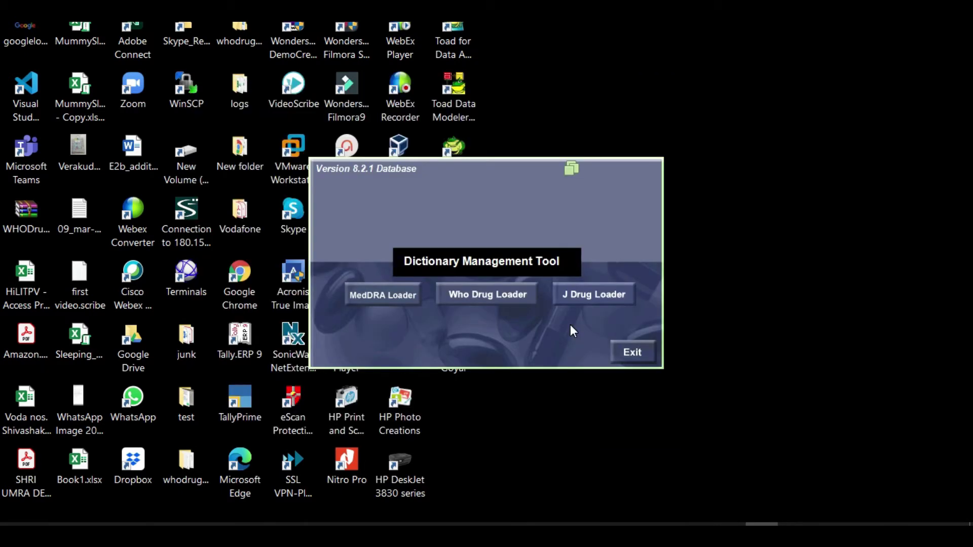
pyautogui.click(633, 352)
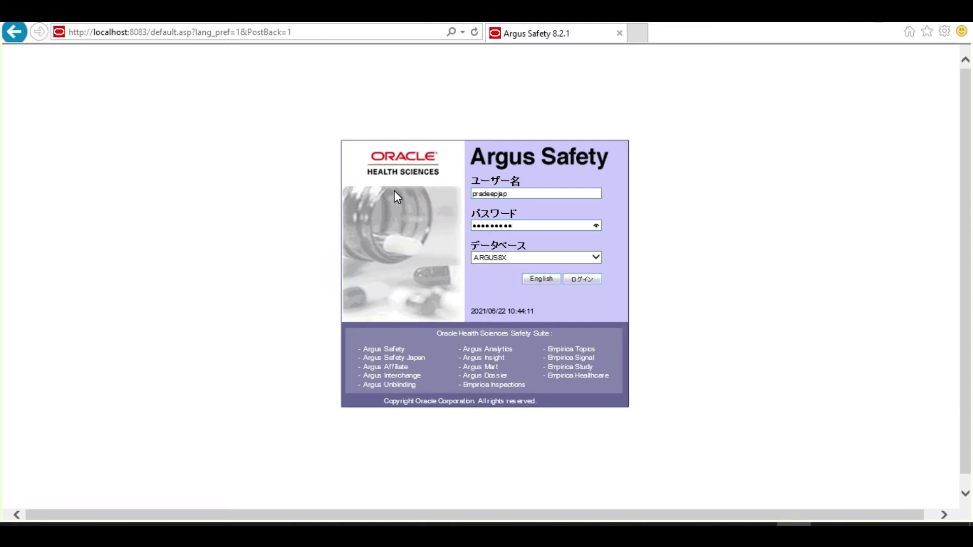
# Step: Log in to Argus Safety with ログイン and open case 20US000006 from the case list
pyautogui.click(591, 281)
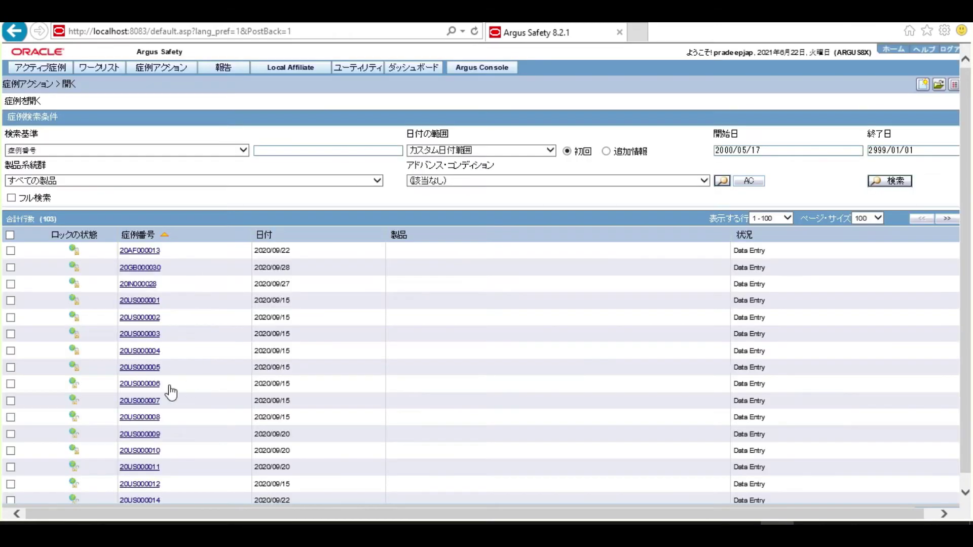
pyautogui.click(139, 383)
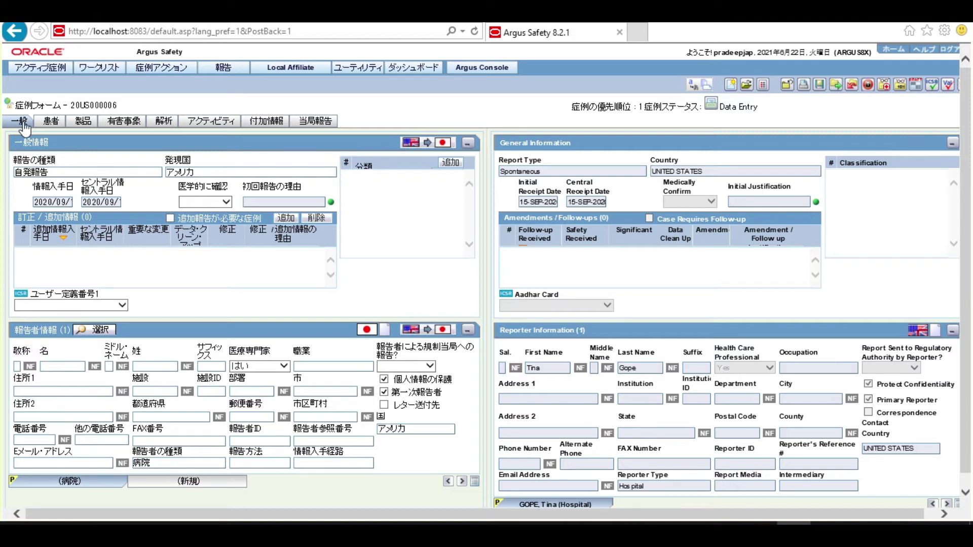
# Step: Review Product #1 (Volini 100 ml Spray US) on the 製品 tab, then add blank Product #2
pyautogui.click(87, 122)
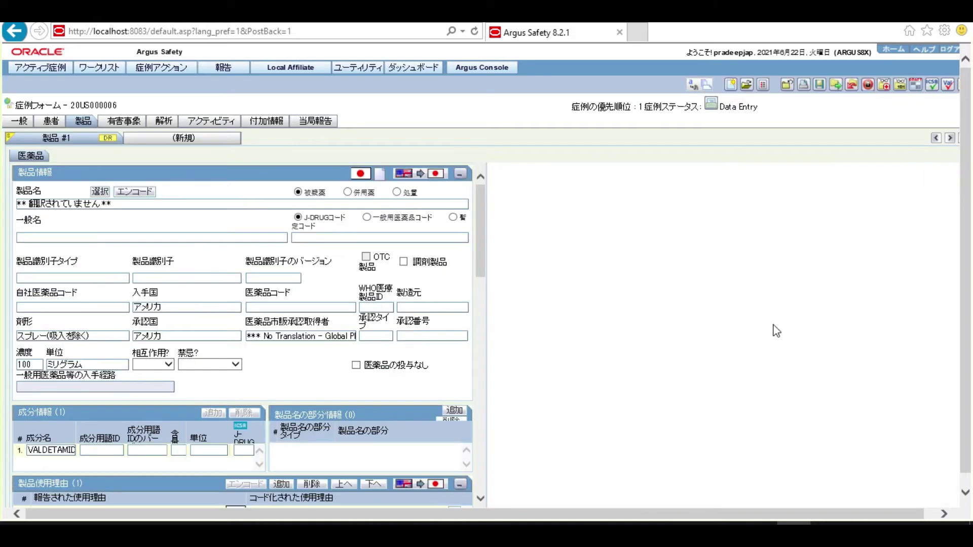
pyautogui.scroll(-1, 965, 387)
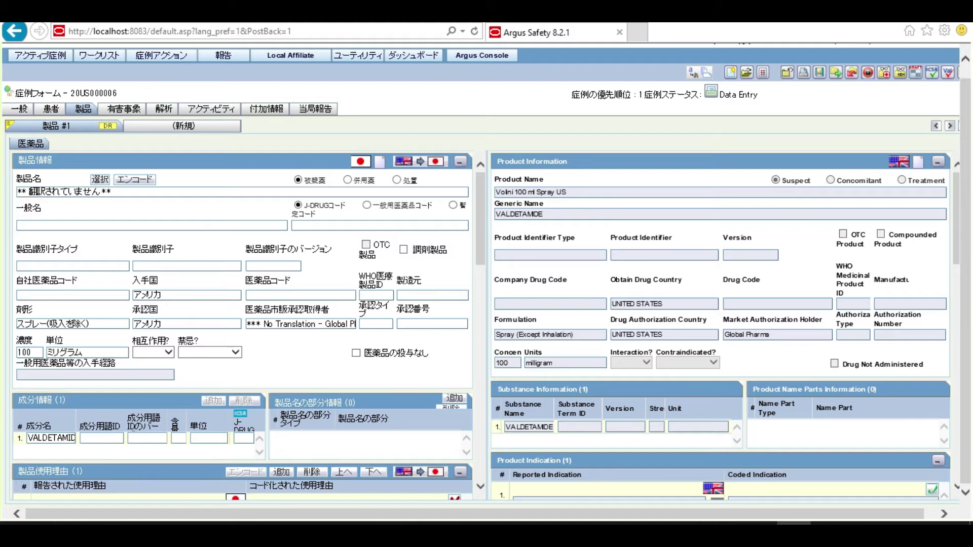
pyautogui.click(199, 126)
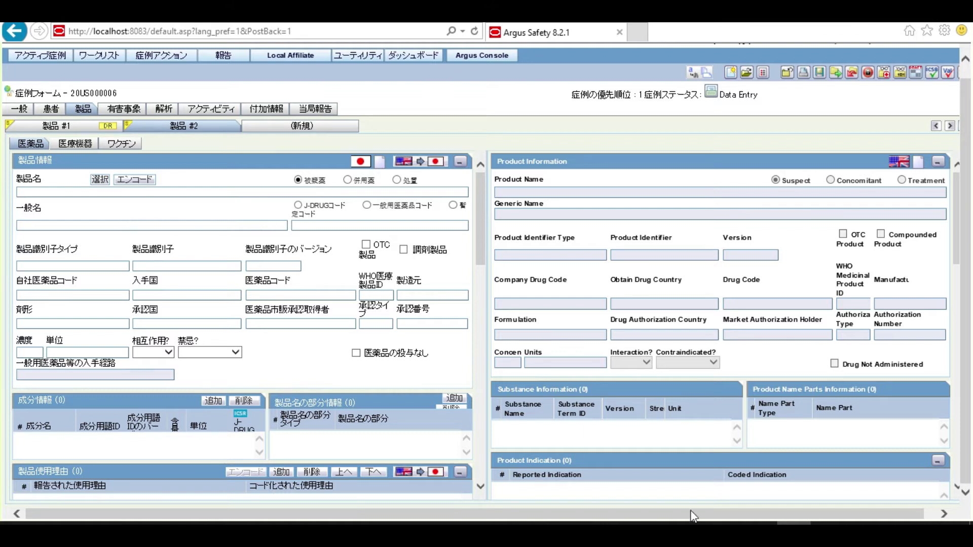
pyautogui.moveTo(725, 534)
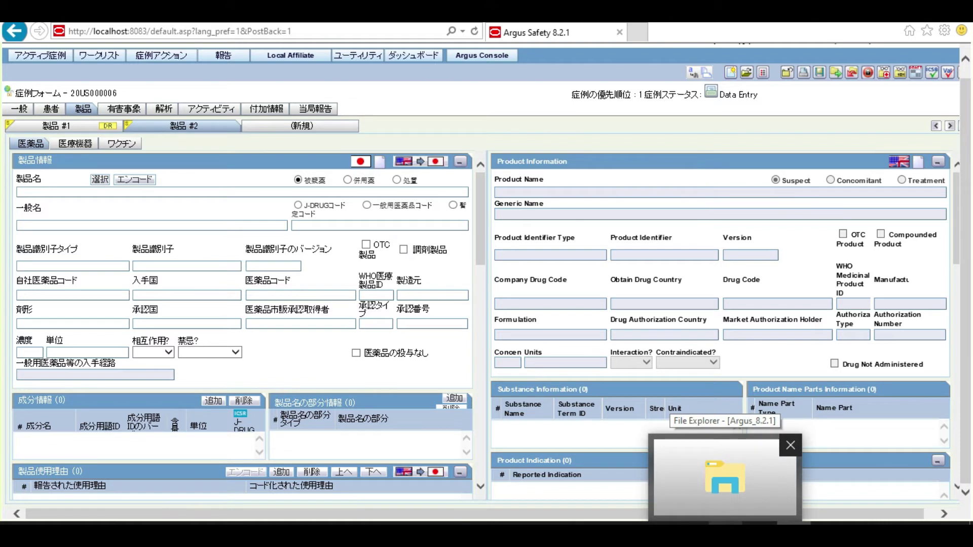
# Step: In File Explorer, open Installer > Jdrug 2015 > ver20150422 and select the All_Data file
pyautogui.click(727, 502)
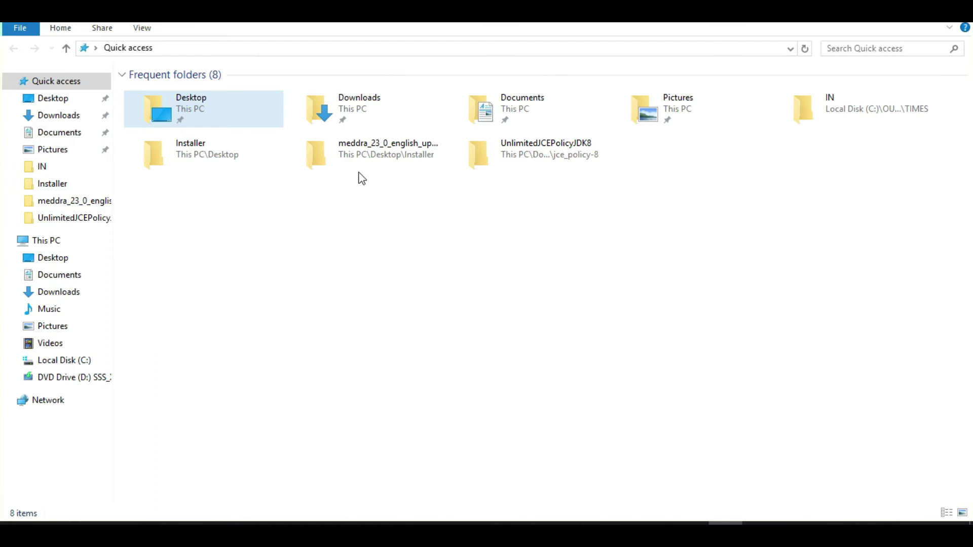
pyautogui.click(187, 157)
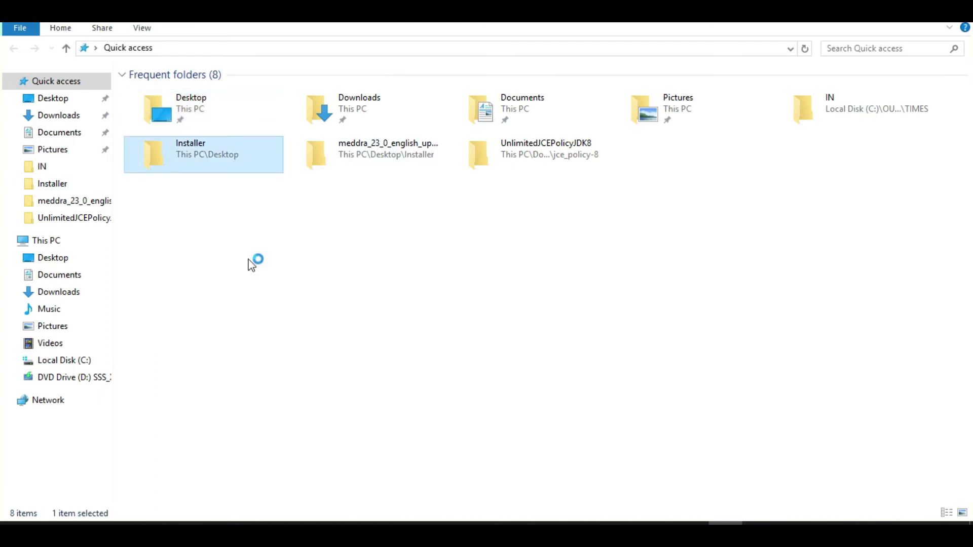
pyautogui.doubleClick(185, 164)
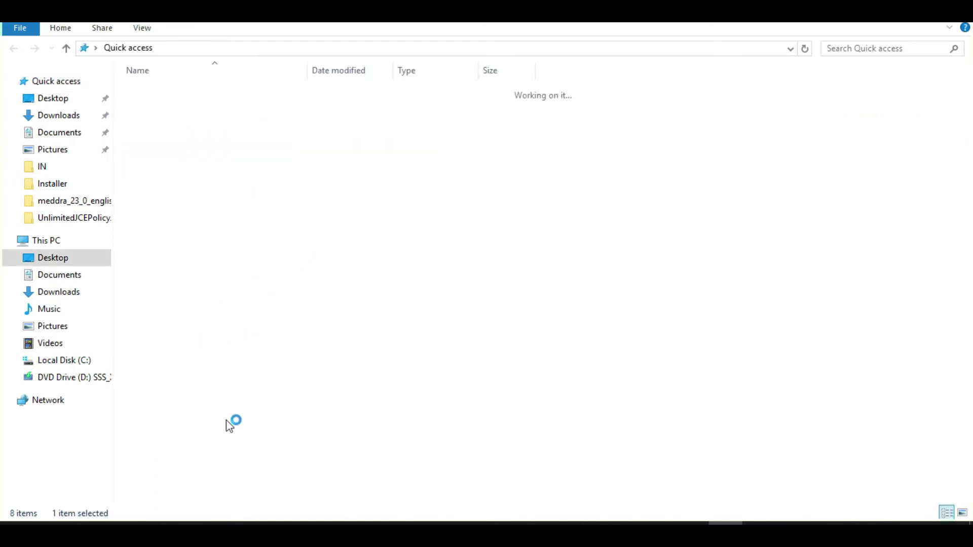
pyautogui.click(162, 152)
pyautogui.doubleClick(161, 151)
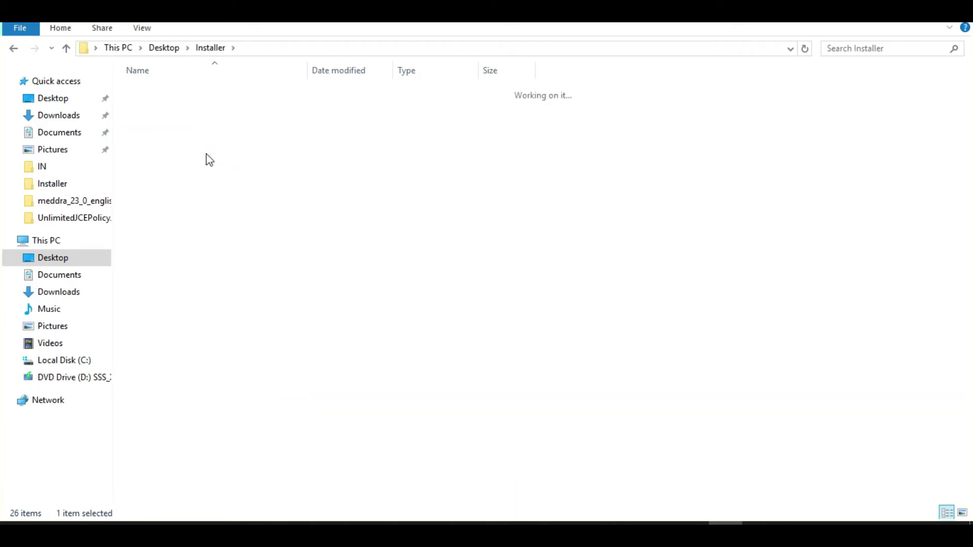
pyautogui.doubleClick(162, 106)
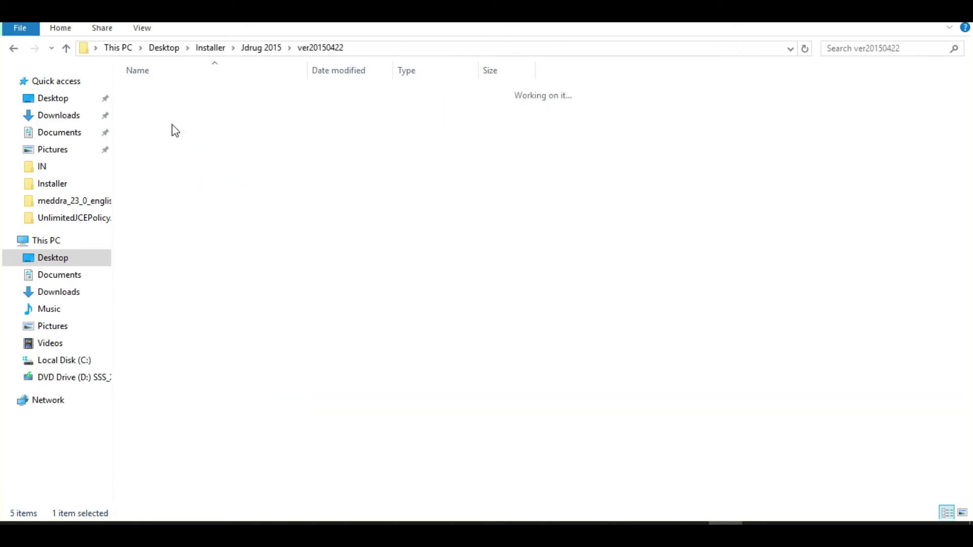
pyautogui.click(165, 91)
# Step: Open All_Data in Notepad, select drug code 1112700 on the first line, and return to Argus
pyautogui.rightClick(165, 91)
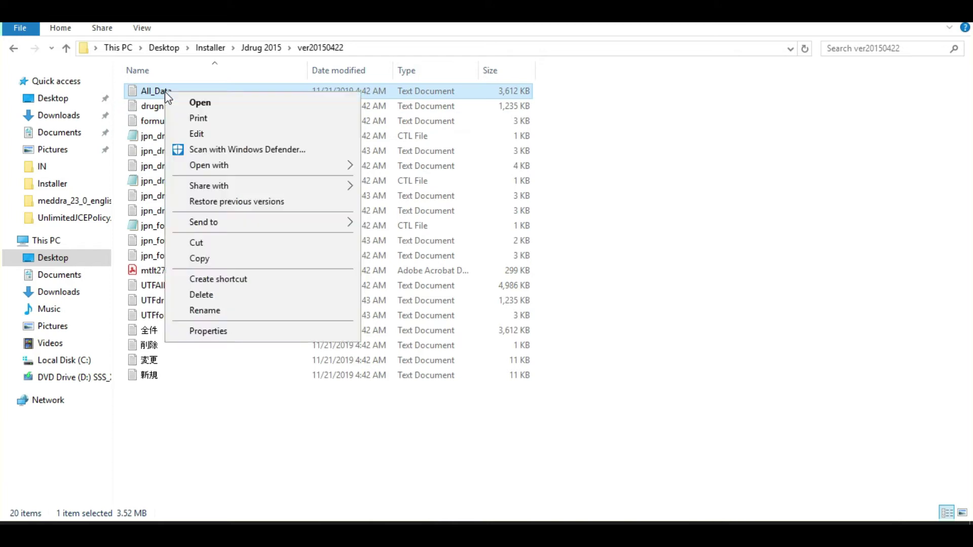
pyautogui.moveTo(272, 166)
pyautogui.click(424, 183)
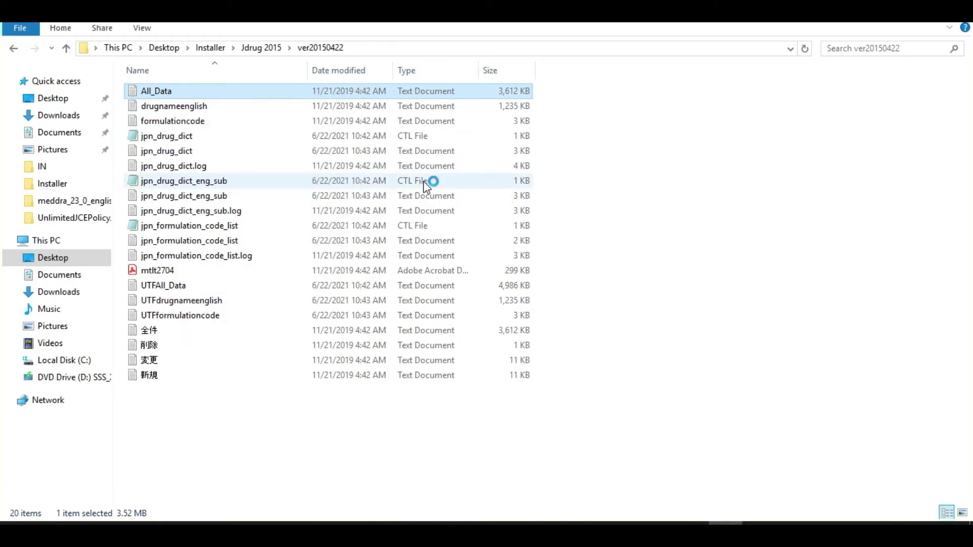
pyautogui.moveTo(855, 157); pyautogui.dragTo(856, 347)
pyautogui.hotkey('ctrl', 'Home')
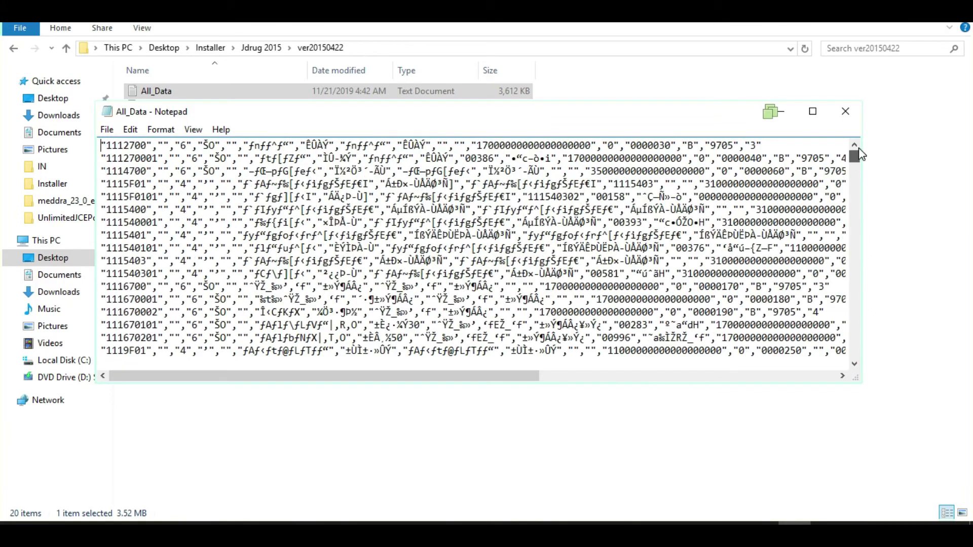
pyautogui.moveTo(147, 145); pyautogui.dragTo(106, 145)
pyautogui.hotkey('ctrl', 'c')
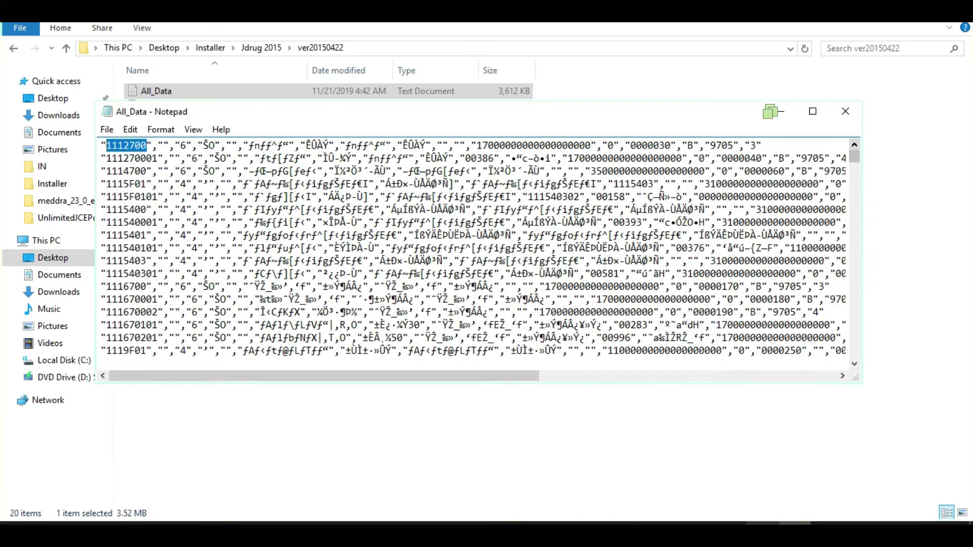
pyautogui.click(780, 111)
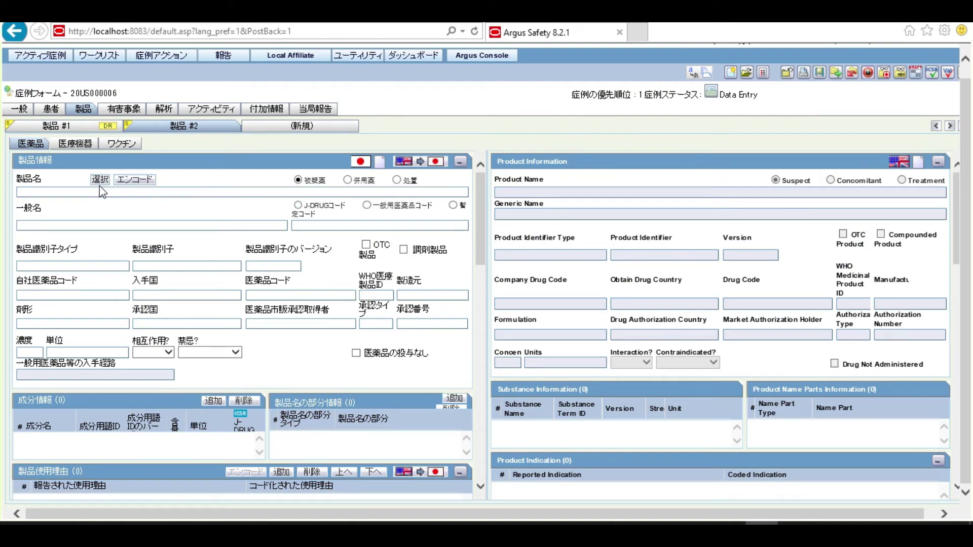
# Step: Encode Product #2 by searching J-Drug code 1112700, select ハロタン (HALOTHANE), and save
pyautogui.click(145, 181)
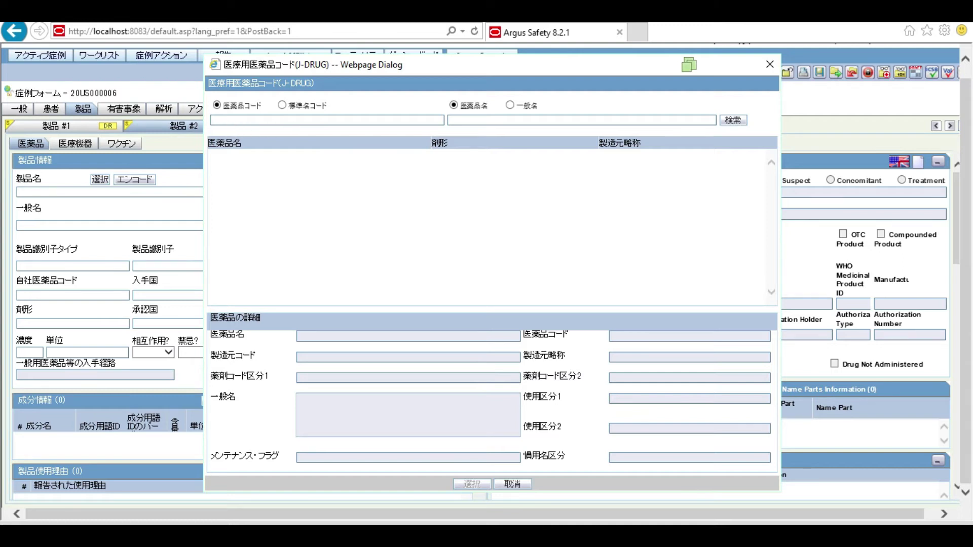
pyautogui.hotkey('ctrl', 'v')
pyautogui.click(739, 129)
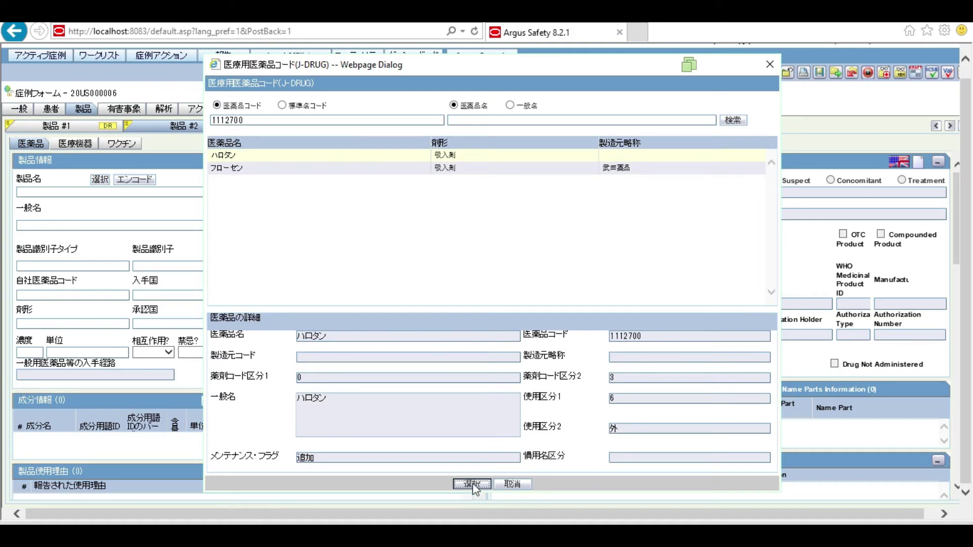
pyautogui.click(472, 484)
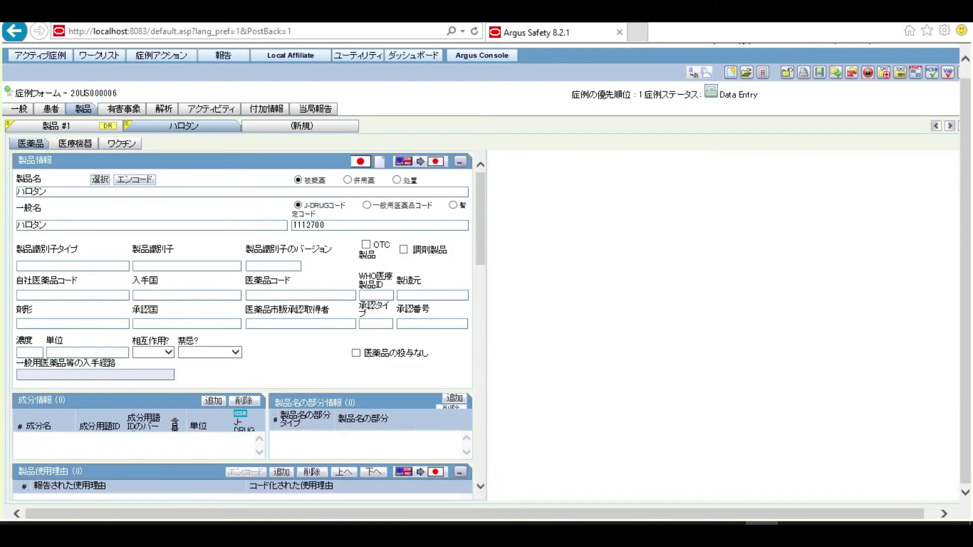
pyautogui.click(820, 74)
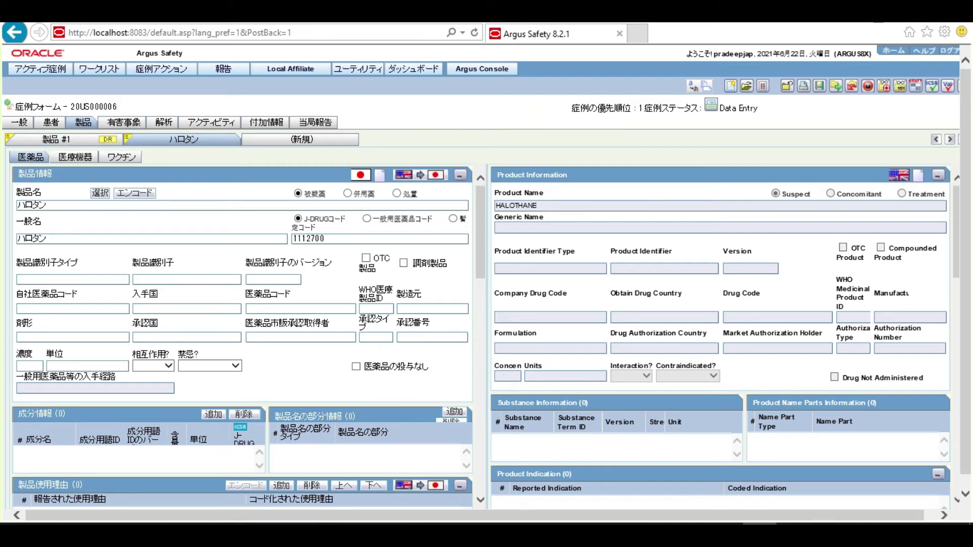
# Step: Select the case number and HALOTHANE product name, then save the case and confirm with はい
pyautogui.doubleClick(99, 107)
pyautogui.hotkey('ctrl', 'c')
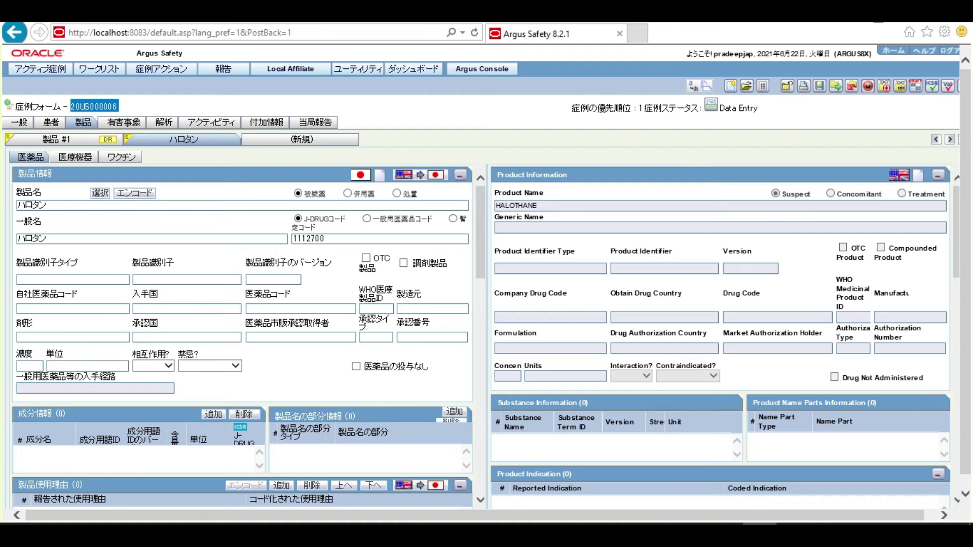
pyautogui.moveTo(537, 205); pyautogui.dragTo(495, 206)
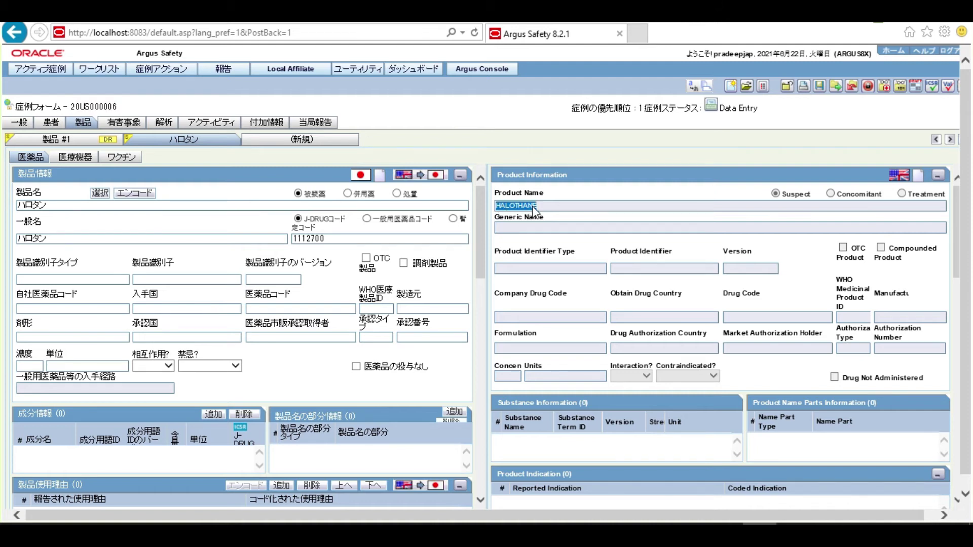
pyautogui.click(787, 86)
pyautogui.click(451, 342)
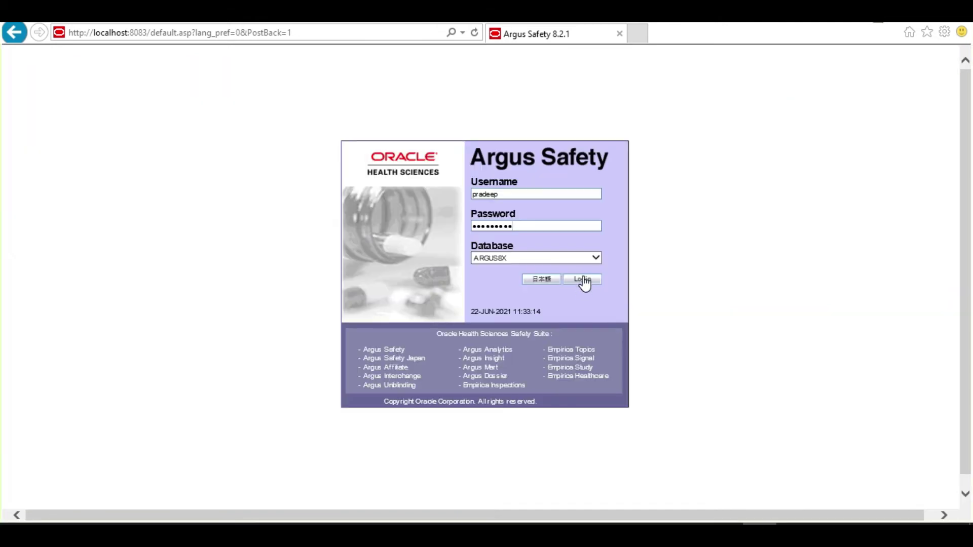
# Step: Log back in to Argus Safety in English, skip the password update, and reopen case 20US000006
pyautogui.click(583, 280)
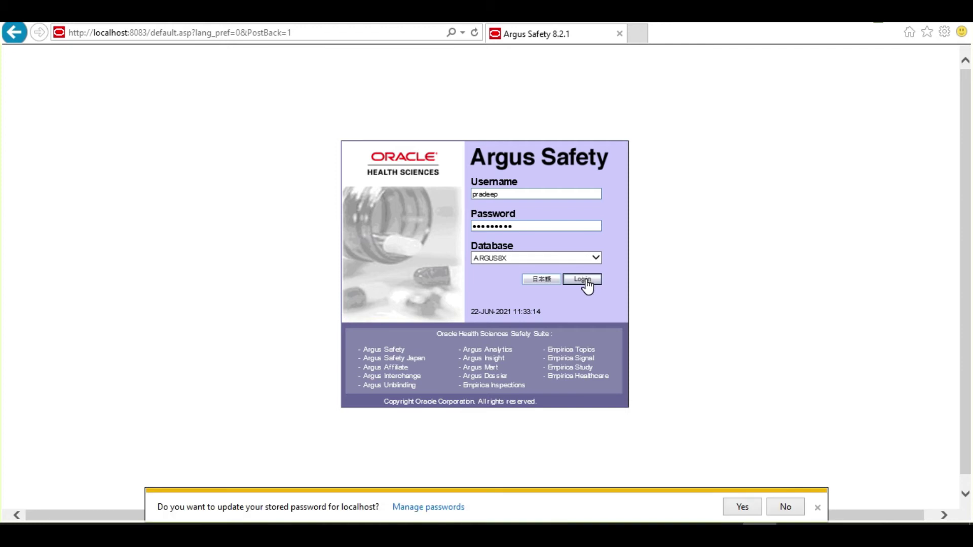
pyautogui.click(785, 507)
pyautogui.hotkey('ctrl', 'v')
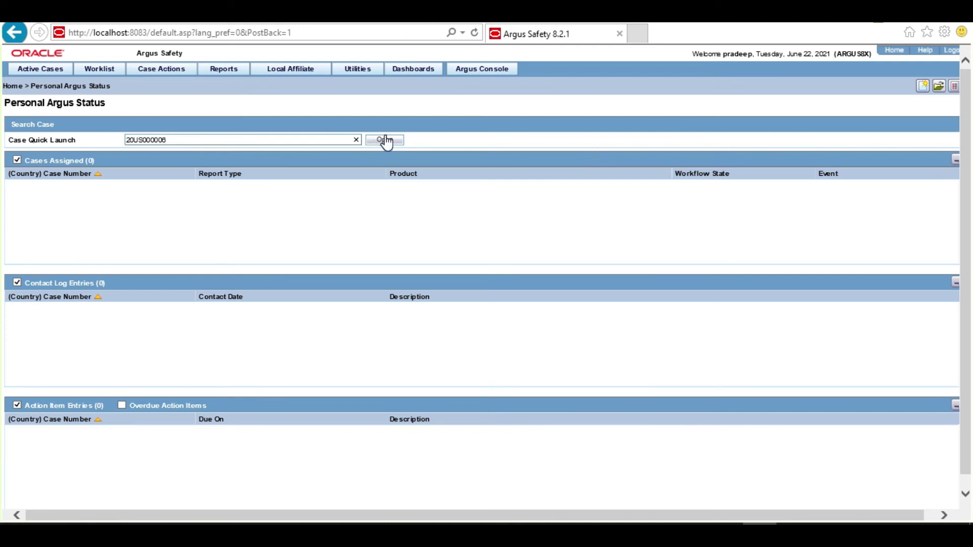
pyautogui.click(384, 142)
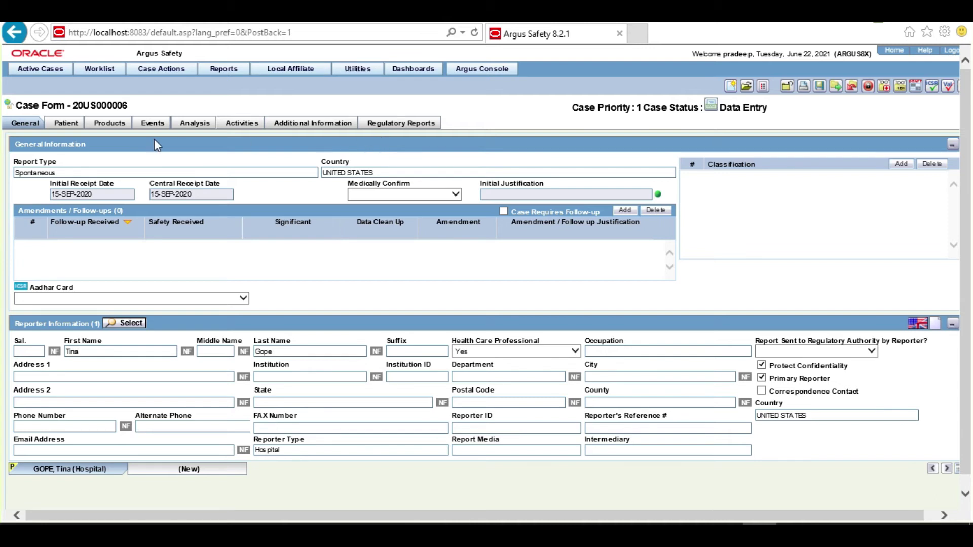
# Step: Review the HALOTHANE product, add a blank Product #3, and start WHODRUG GLOBAL B3 coding for it
pyautogui.click(105, 126)
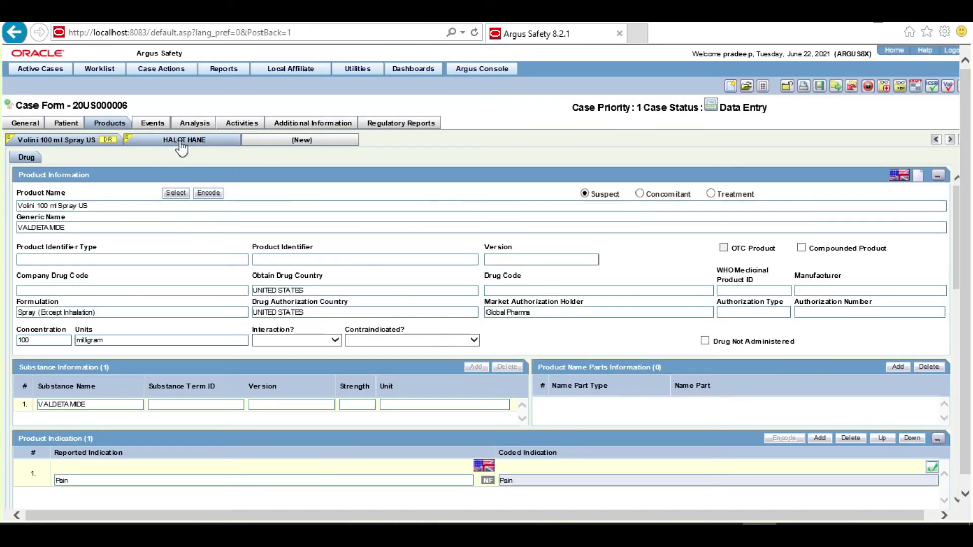
pyautogui.click(187, 141)
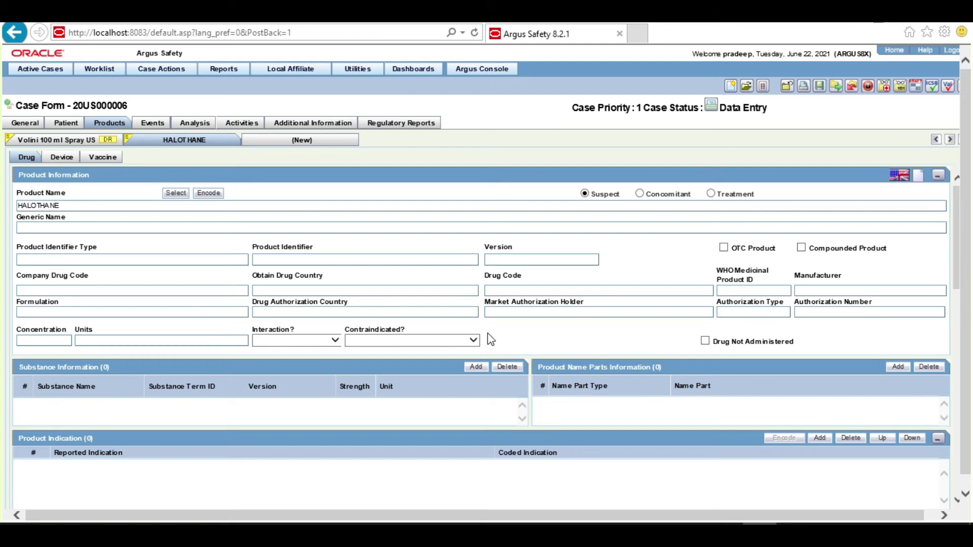
pyautogui.click(319, 144)
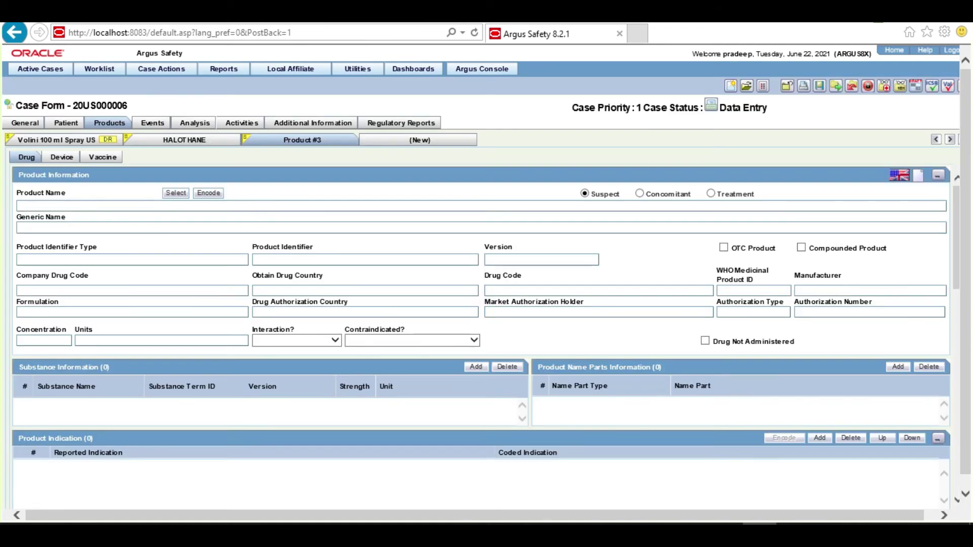
pyautogui.click(213, 198)
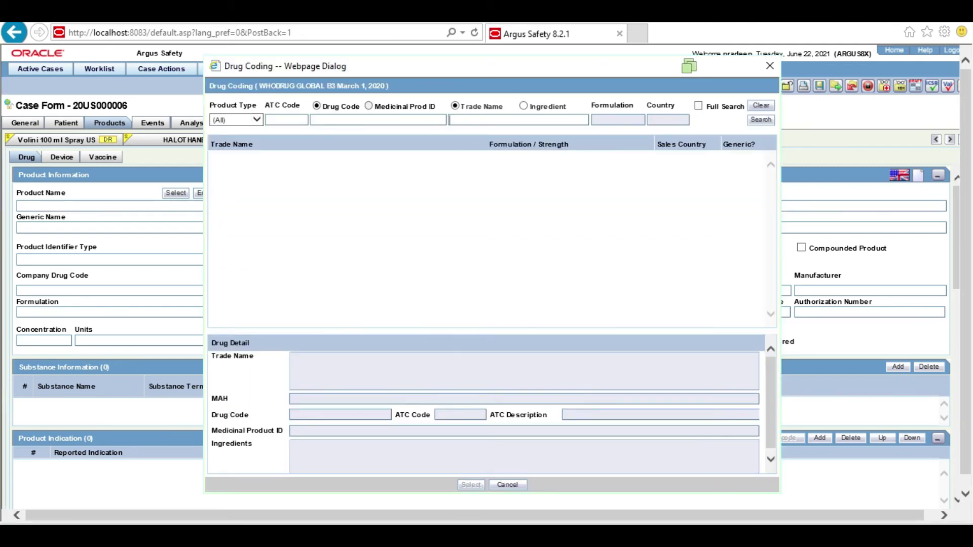
# Step: Search trade name HALOTHANE and code the product with generic HALOTHANE, drug code 000239.01.001
pyautogui.write('HALOTHANE')
pyautogui.click(766, 123)
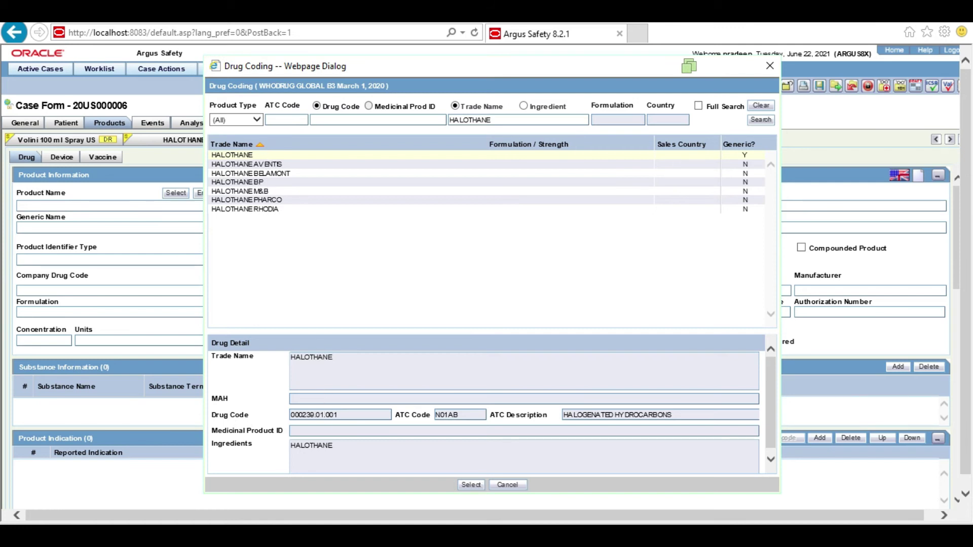
pyautogui.click(471, 485)
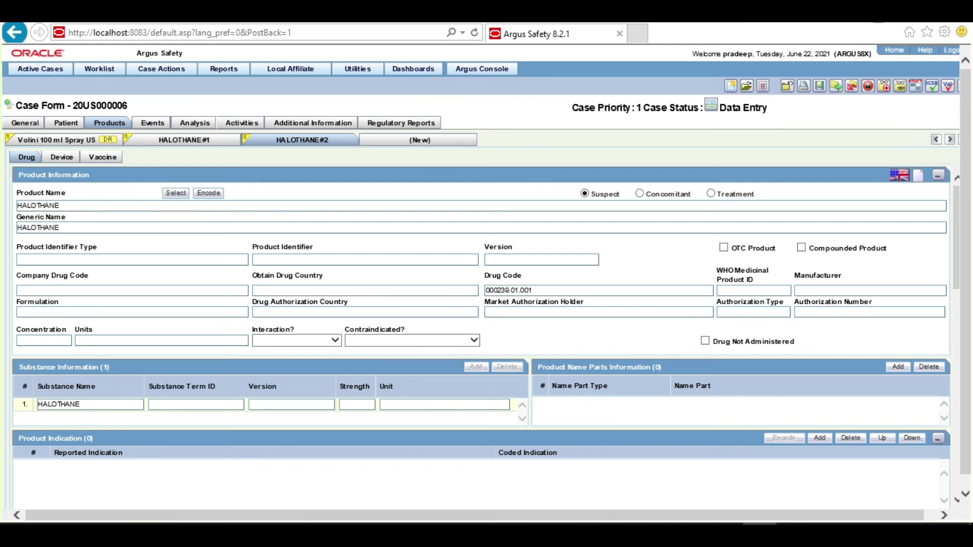
# Step: Show the HALOTHANE#1 product, which has no drug code or substances
pyautogui.click(187, 145)
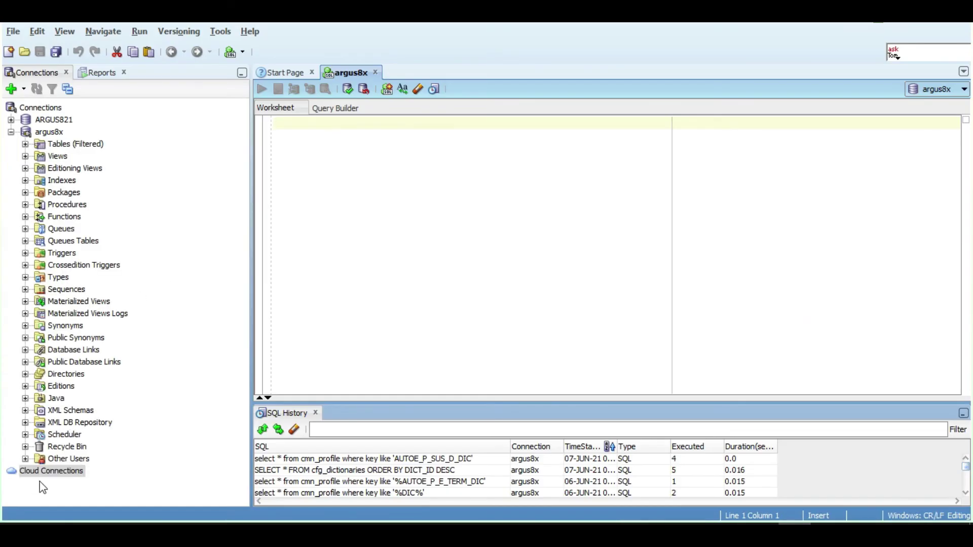
# Step: Expand Other Users > JDRUG > Tables (Filtered) in SQL Developer
pyautogui.click(25, 458)
pyautogui.scroll(-3, 129, 445)
pyautogui.click(39, 407)
pyautogui.click(56, 420)
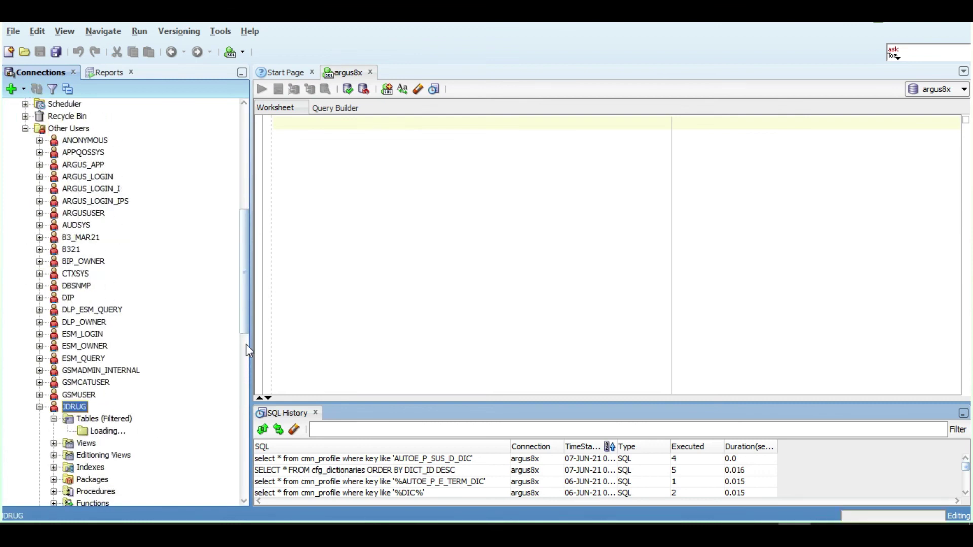
pyautogui.scroll(-7, 232, 397)
pyautogui.scroll(1, 231, 397)
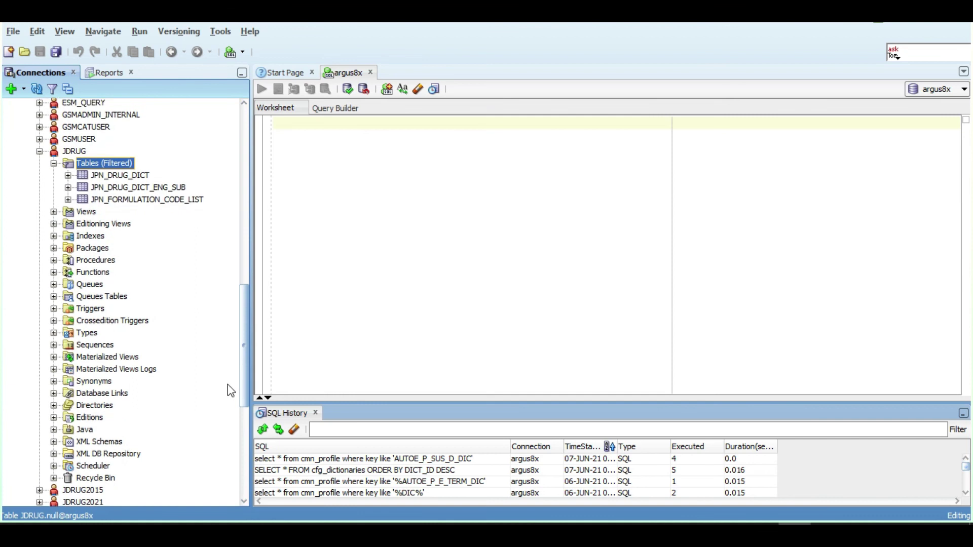
# Step: Open the column definitions of JPN_DRUG_DICT, JPN_DRUG_DICT_ENG_SUB and JPN_FORMULATION_CODE_LIST
pyautogui.click(134, 177)
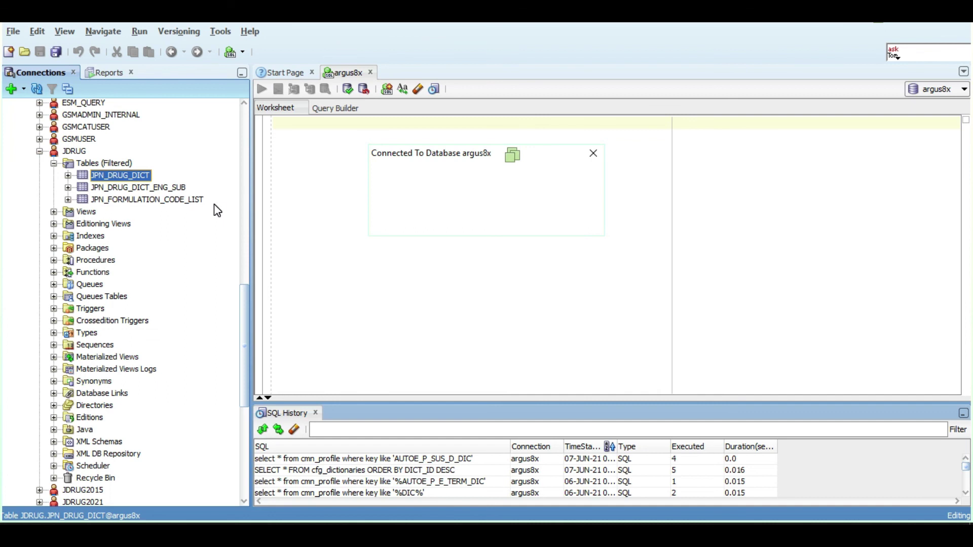
pyautogui.press('Return')
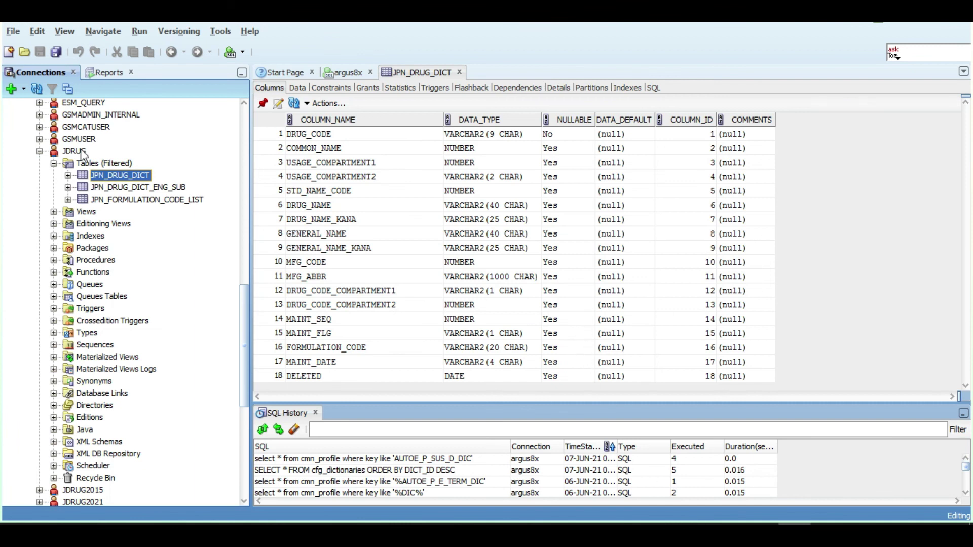
pyautogui.click(130, 191)
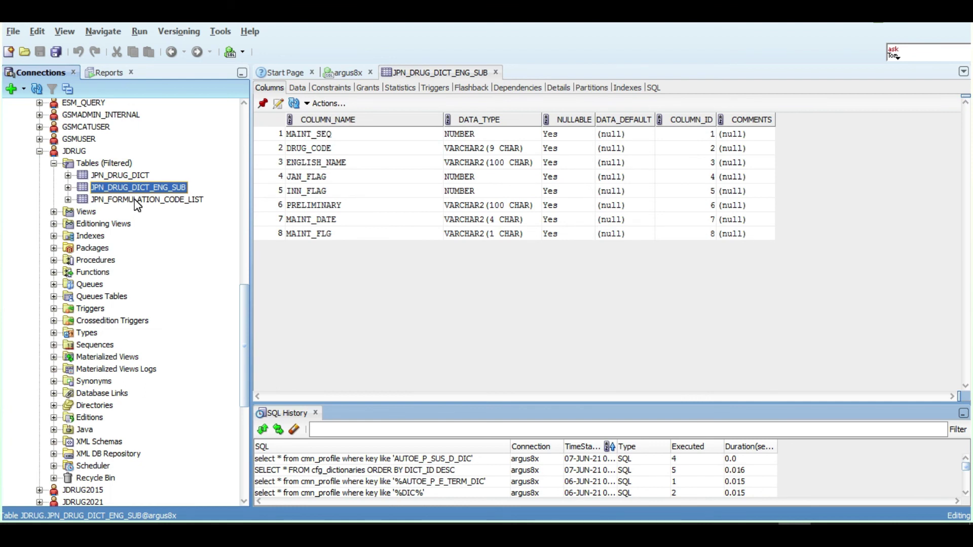
pyautogui.click(137, 204)
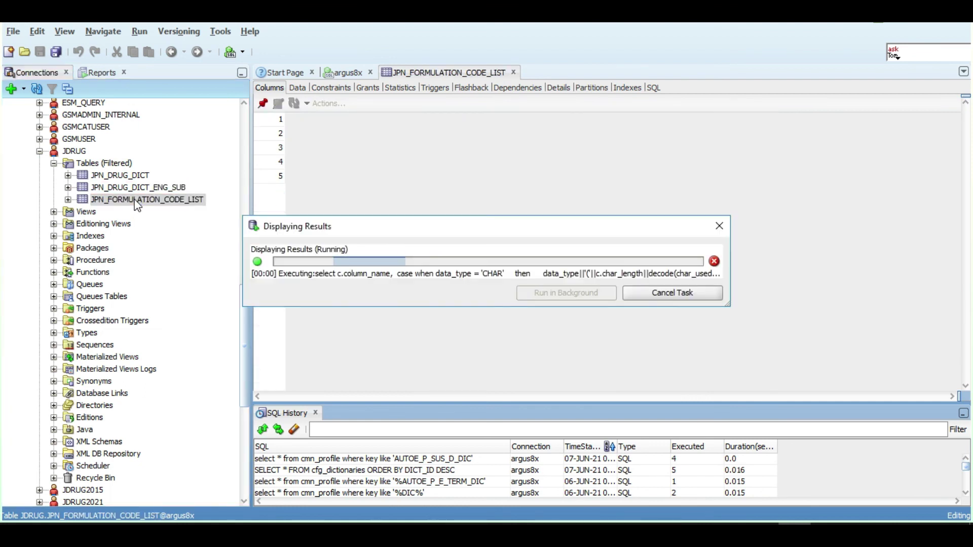